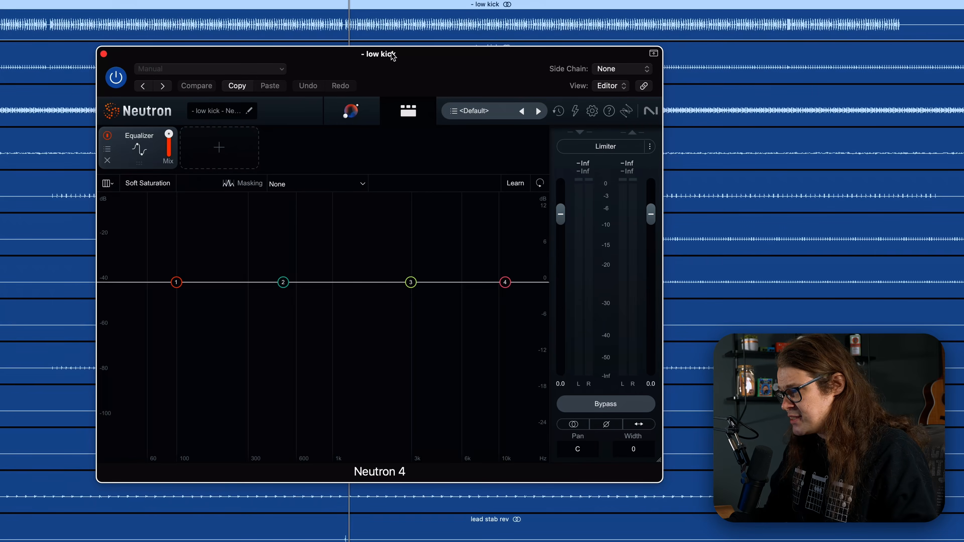
# Step: Change band 1 of the low kick's equalizer to a Flat Highpass filter with a 12 dB/oct slope
pyautogui.click(176, 283)
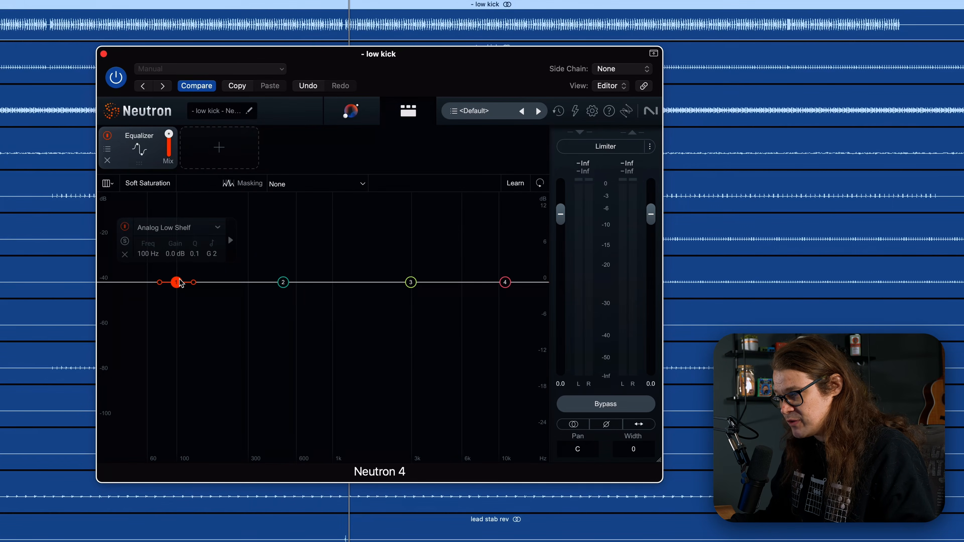
pyautogui.click(213, 228)
pyautogui.moveTo(195, 250)
pyautogui.moveTo(191, 312)
pyautogui.click(224, 312)
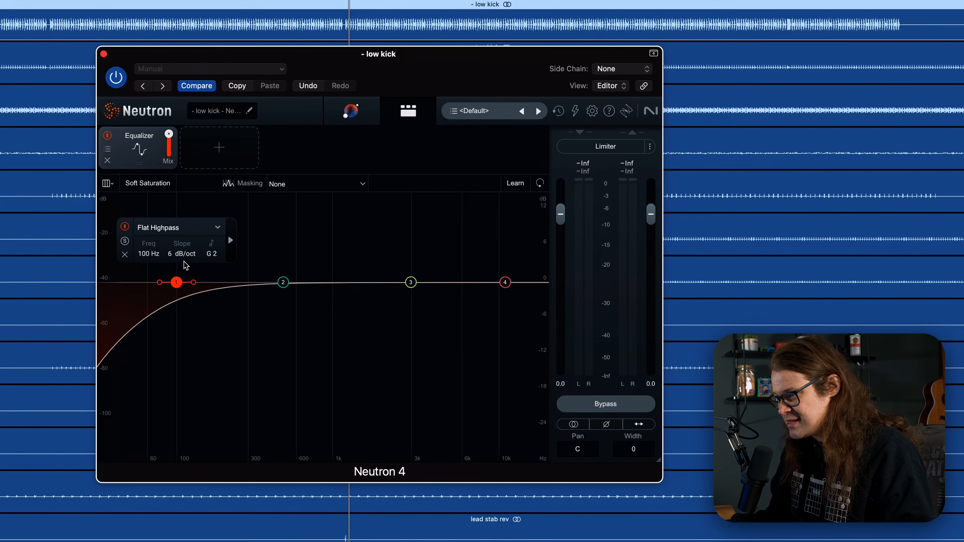
pyautogui.moveTo(184, 251); pyautogui.dragTo(185, 244)
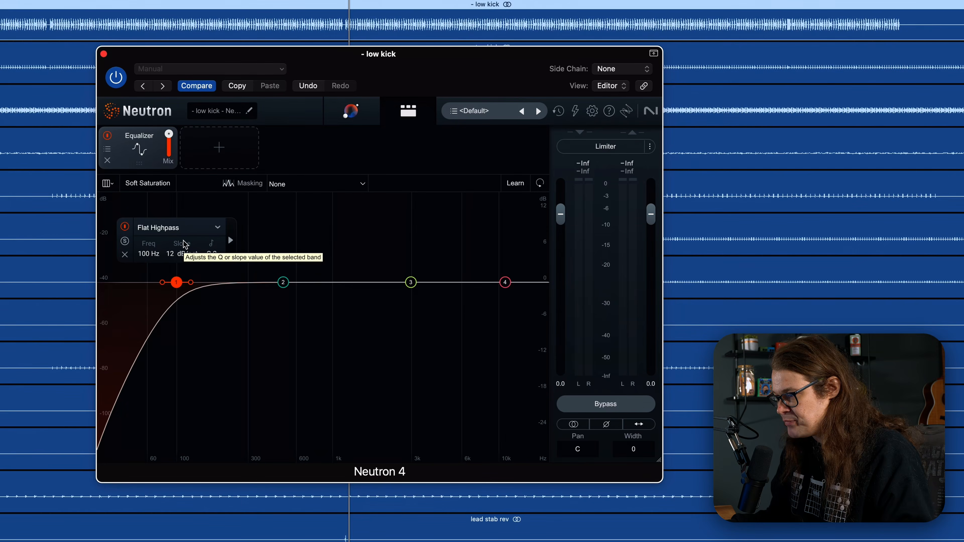
# Step: Set the highpass cutoff to 35 Hz during playback and solo the low kick track
pyautogui.moveTo(176, 282); pyautogui.dragTo(95, 283)
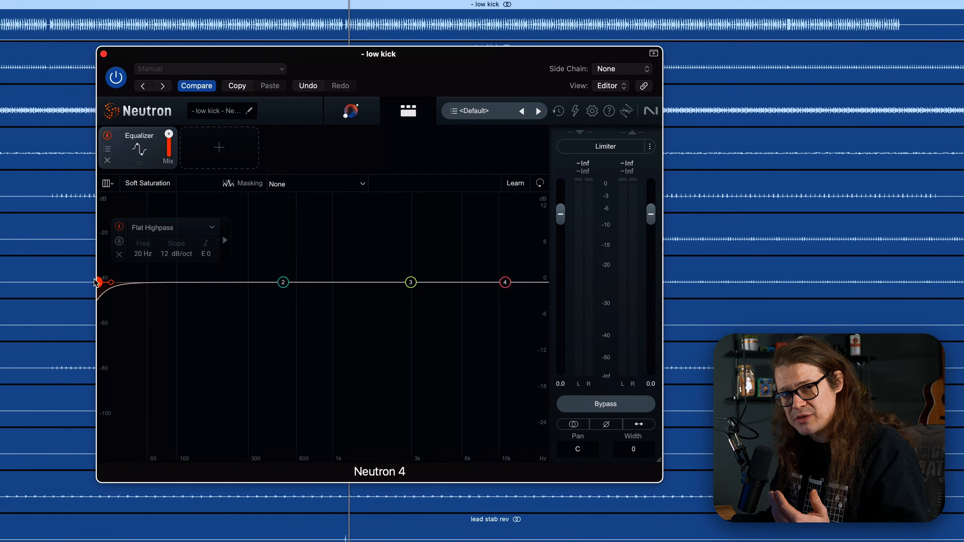
pyautogui.press('space')
pyautogui.moveTo(94, 281); pyautogui.dragTo(126, 283)
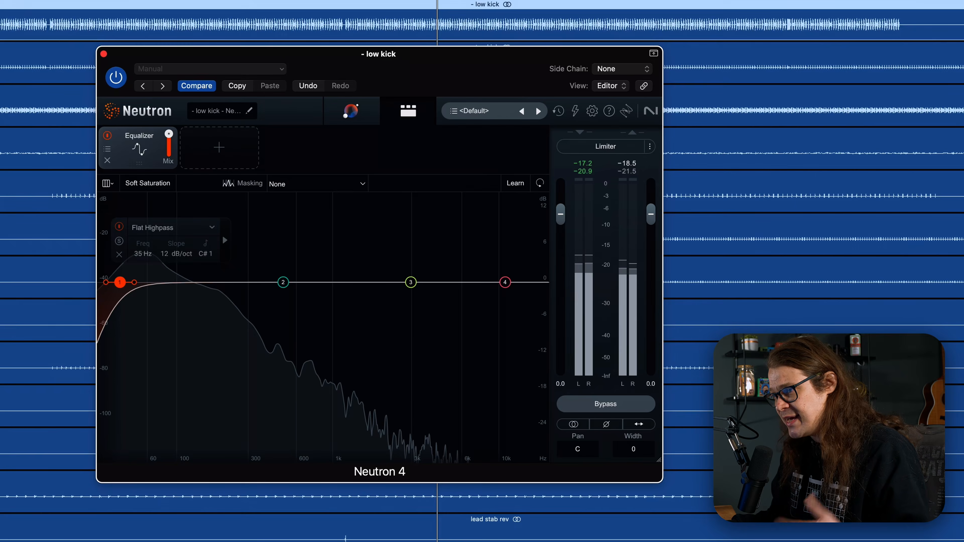
pyautogui.click(1, 30)
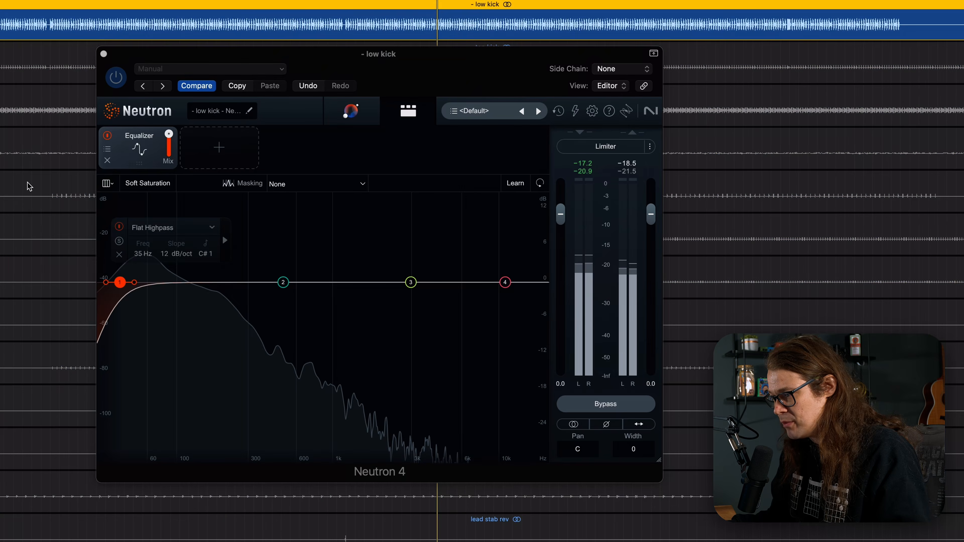
pyautogui.moveTo(124, 285)
pyautogui.mouseDown()
pyautogui.moveTo(164, 285)
pyautogui.moveTo(122, 285)
pyautogui.mouseUp()
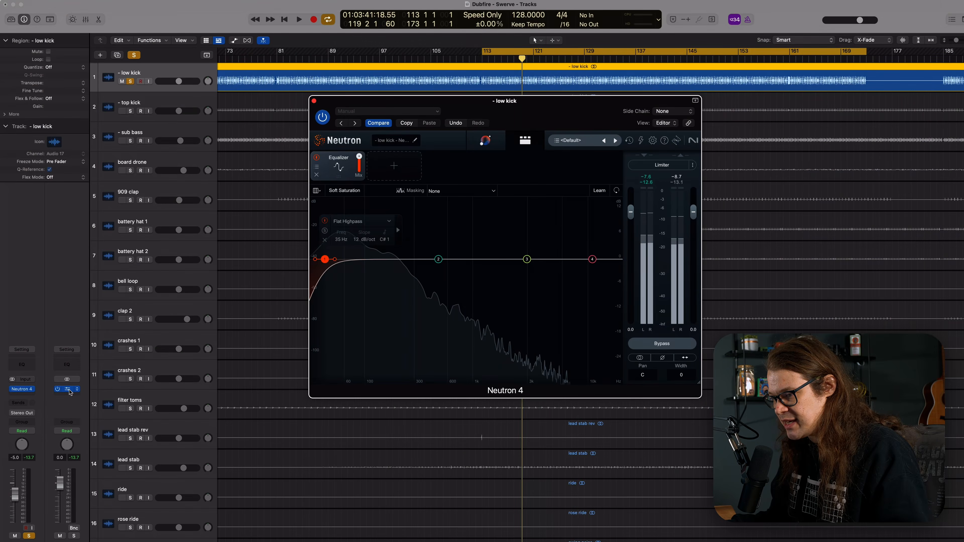
# Step: Open the Insight 2 meter on the Stereo Out channel and arrange it beside the low kick's Neutron window
pyautogui.click(70, 392)
pyautogui.moveTo(384, 106); pyautogui.dragTo(508, 106)
pyautogui.moveTo(430, 104); pyautogui.dragTo(275, 106)
pyautogui.moveTo(573, 110); pyautogui.dragTo(675, 98)
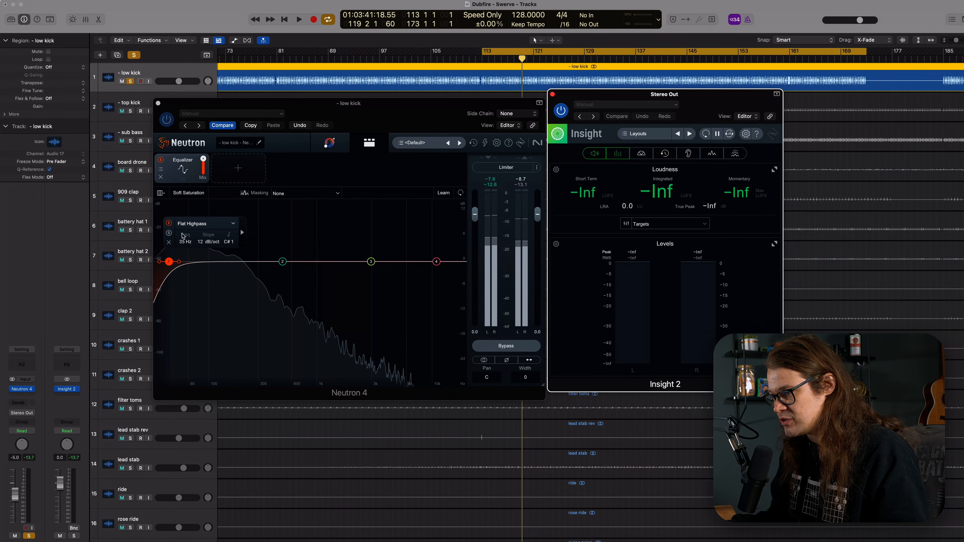
# Step: Turn off the highpass band and play the soloed low kick to compare its loudness with and without the filter
pyautogui.click(168, 224)
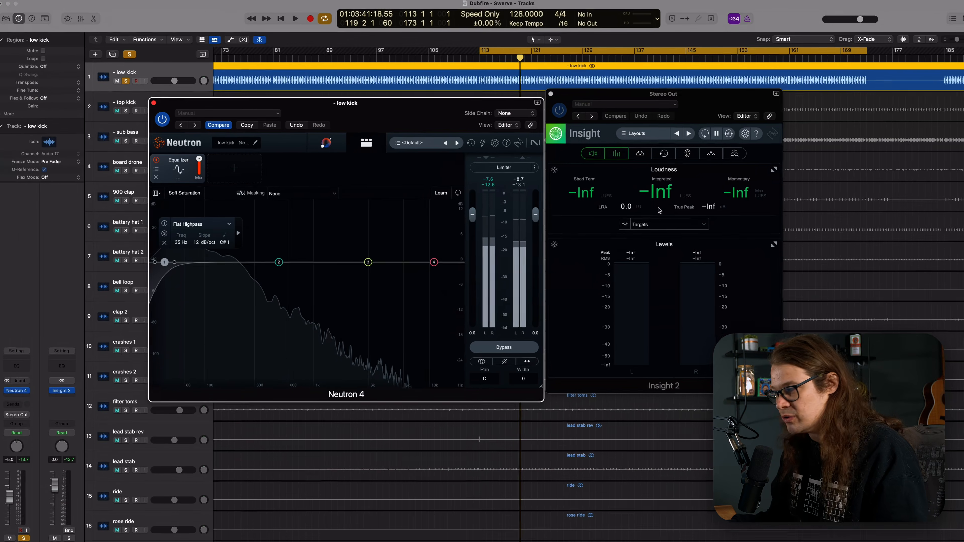
pyautogui.press('space')
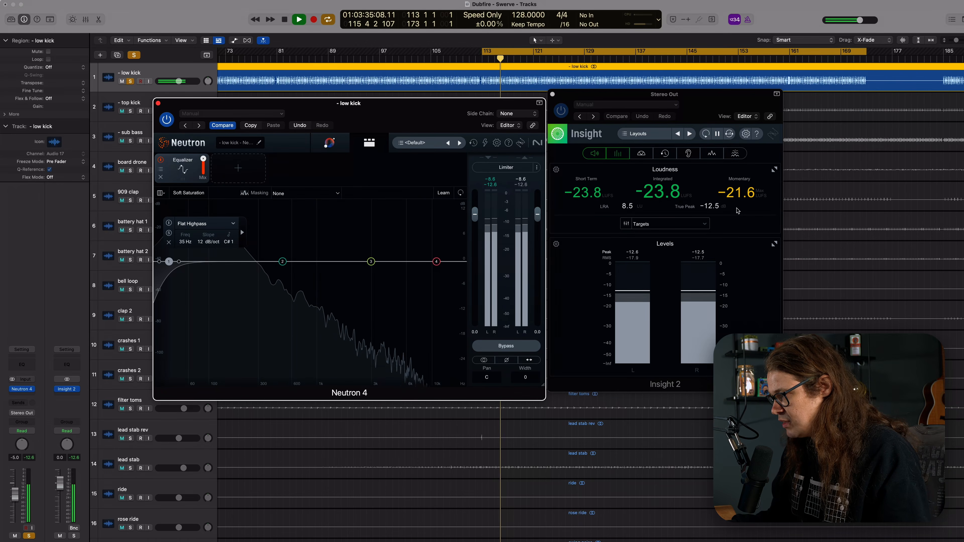
pyautogui.press('space')
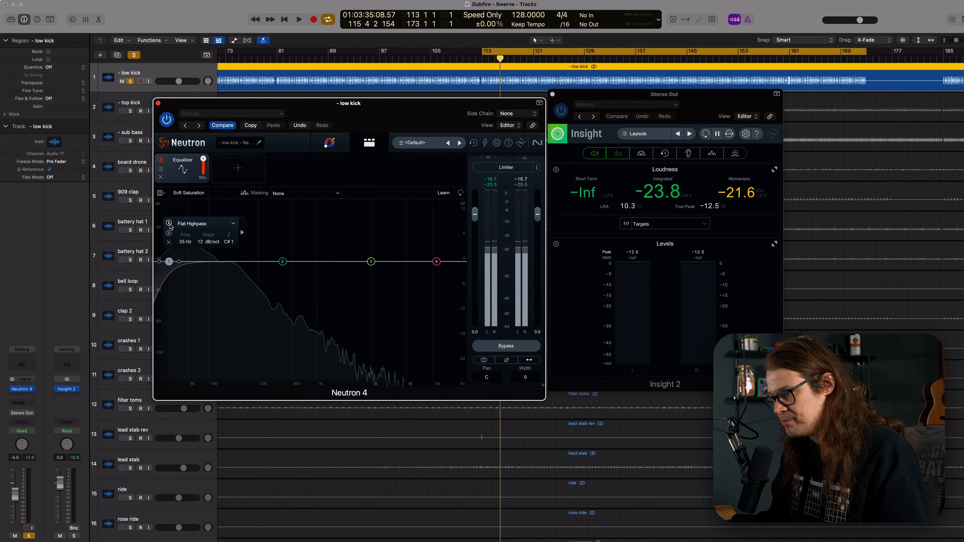
pyautogui.press('space')
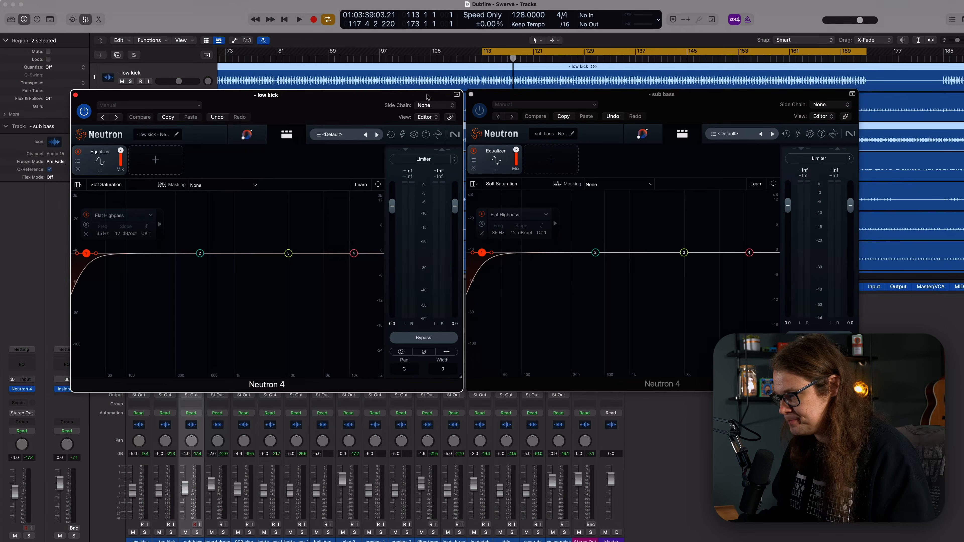
# Step: Play the loop and examine the spectra of the highpassed low kick and sub bass side by side
pyautogui.press('space')
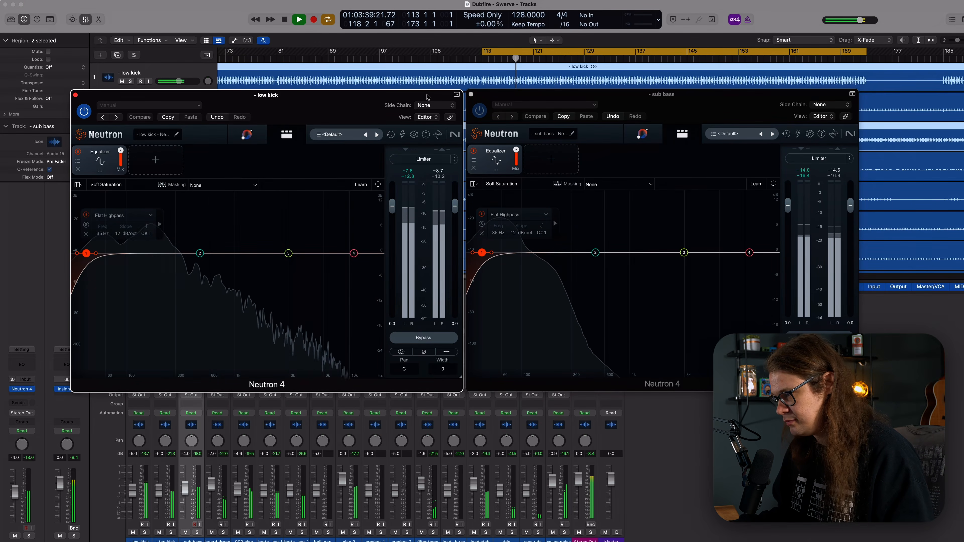
pyautogui.press('space')
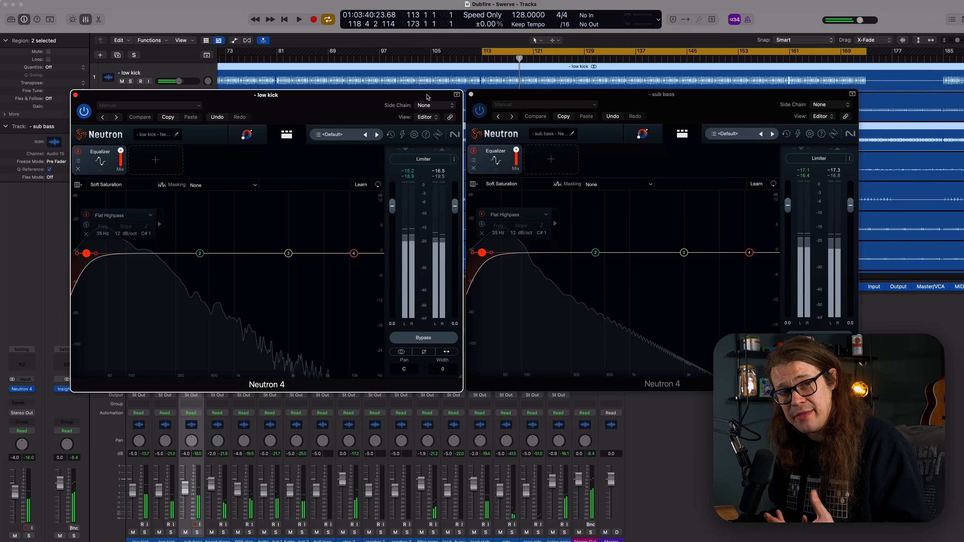
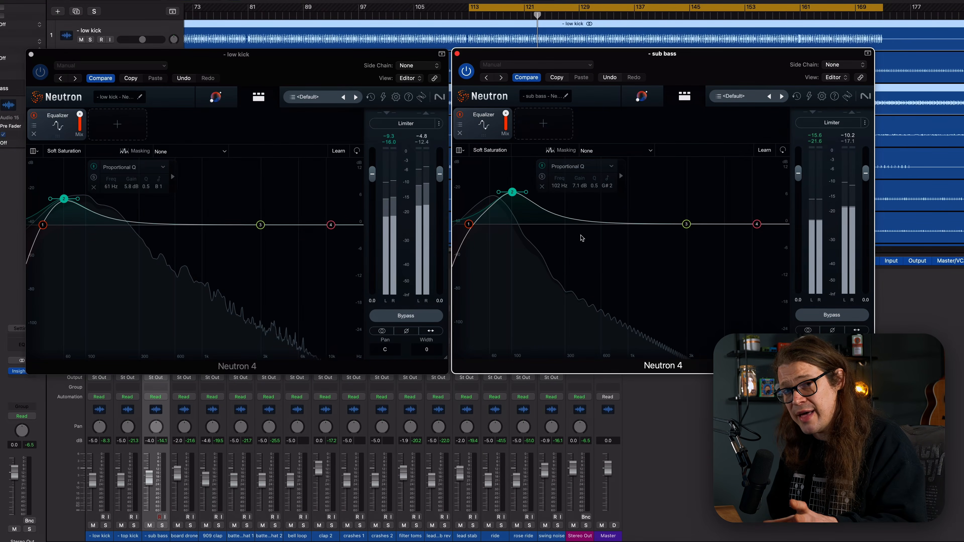
# Step: Bypass Neutron on both the low kick and the sub bass and play the mix without their equalization
pyautogui.click(406, 316)
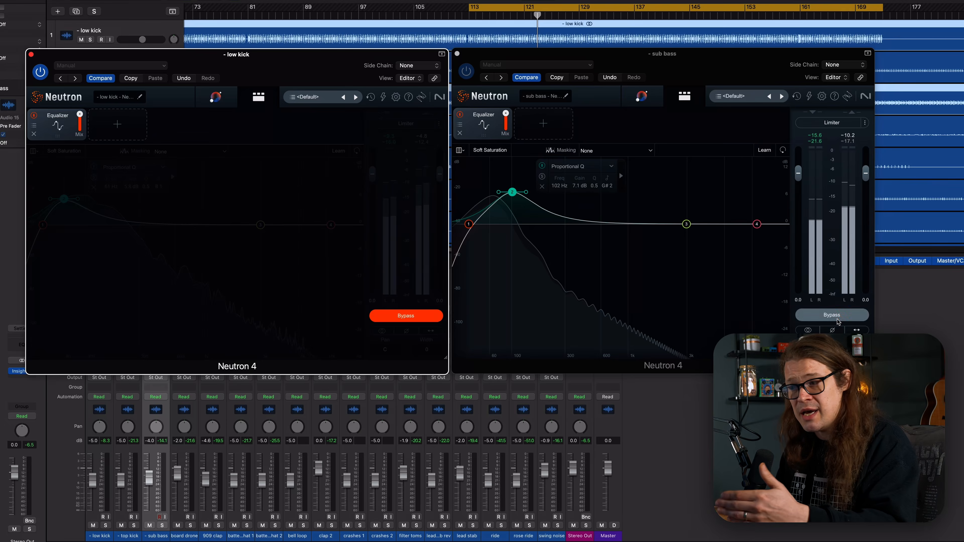
pyautogui.click(849, 315)
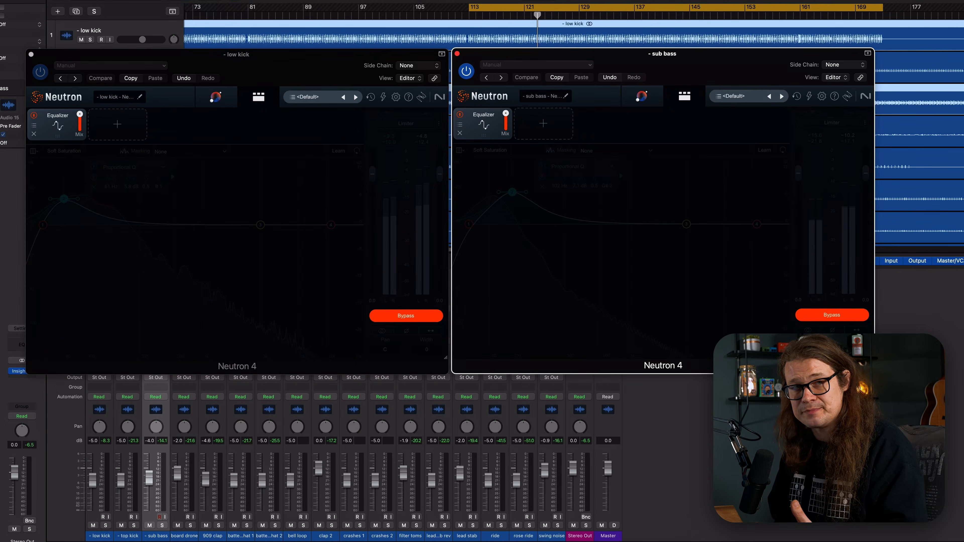
pyautogui.press('space')
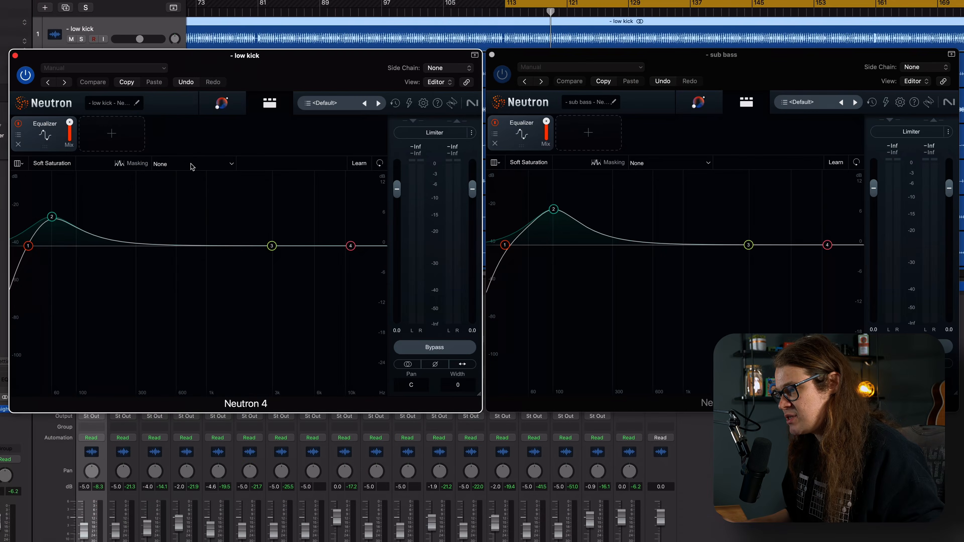
# Step: Set the low kick's masking source to the sub bass and the sub bass's masking source to the low kick
pyautogui.click(193, 165)
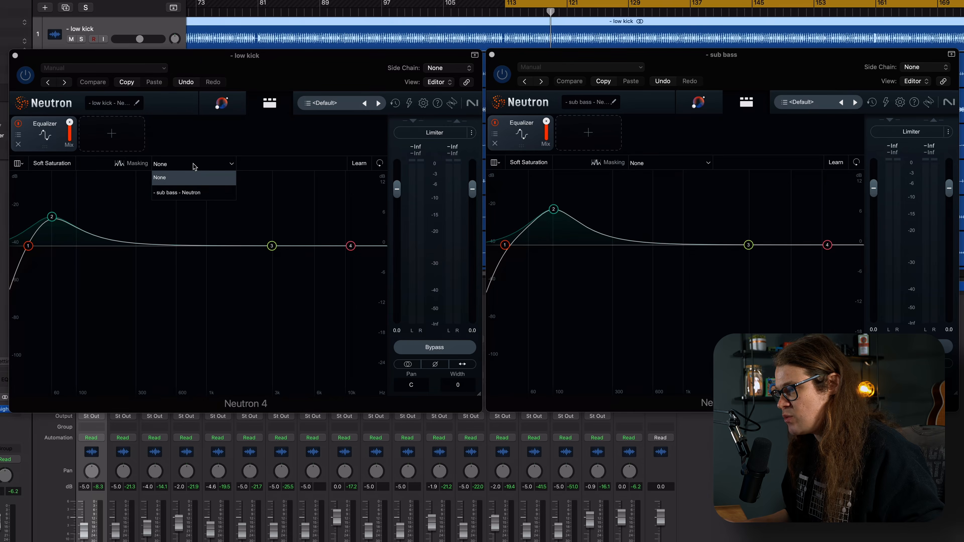
pyautogui.click(186, 192)
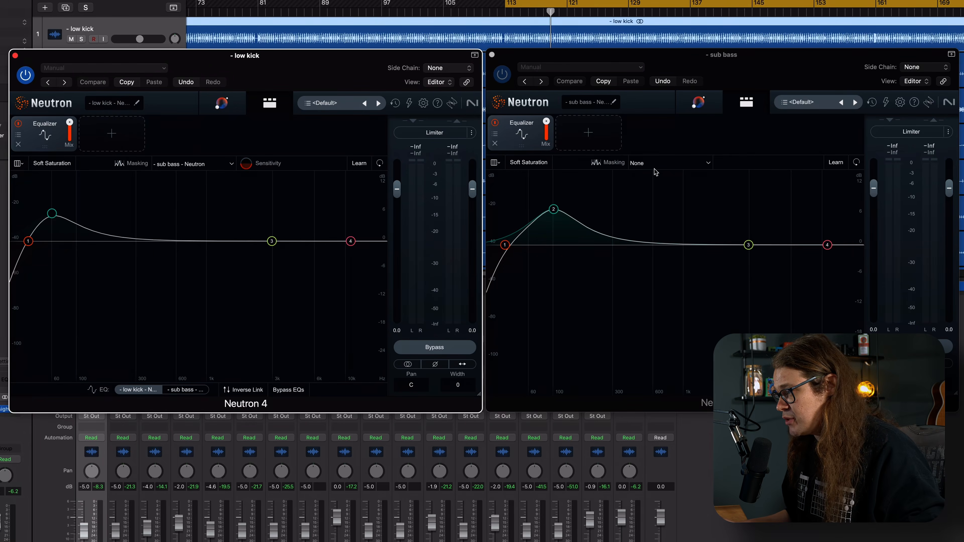
pyautogui.click(680, 168)
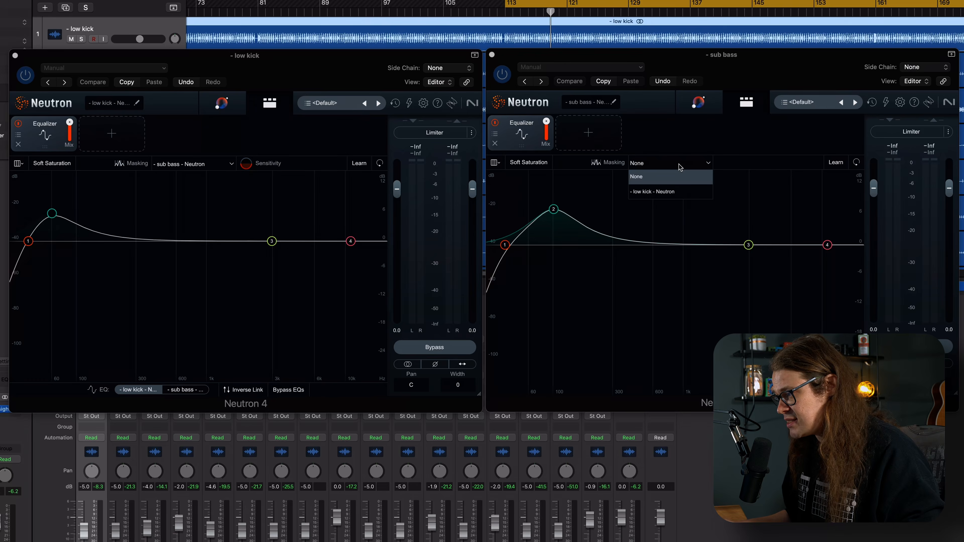
pyautogui.click(671, 193)
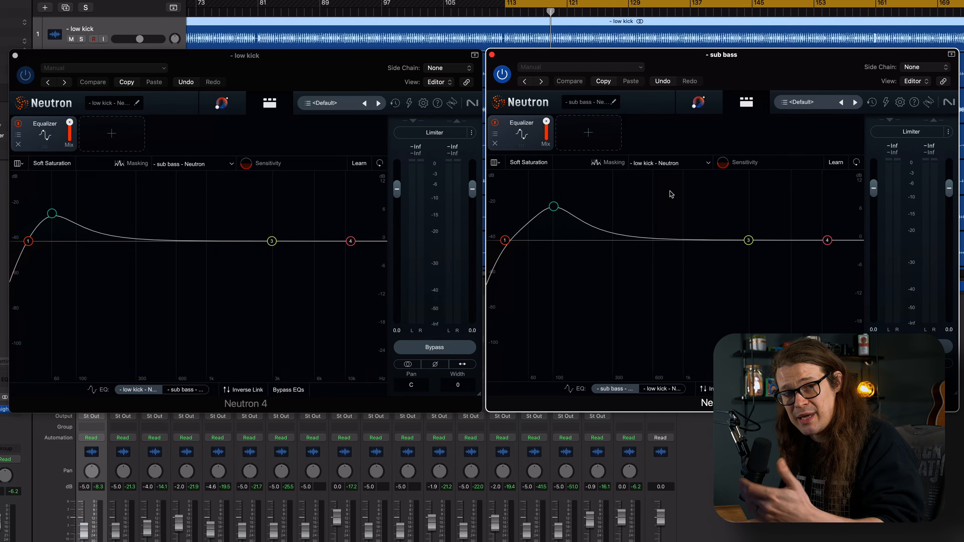
# Step: Play the loop and examine where the low kick and sub bass mask each other in both equalizers
pyautogui.click(377, 71)
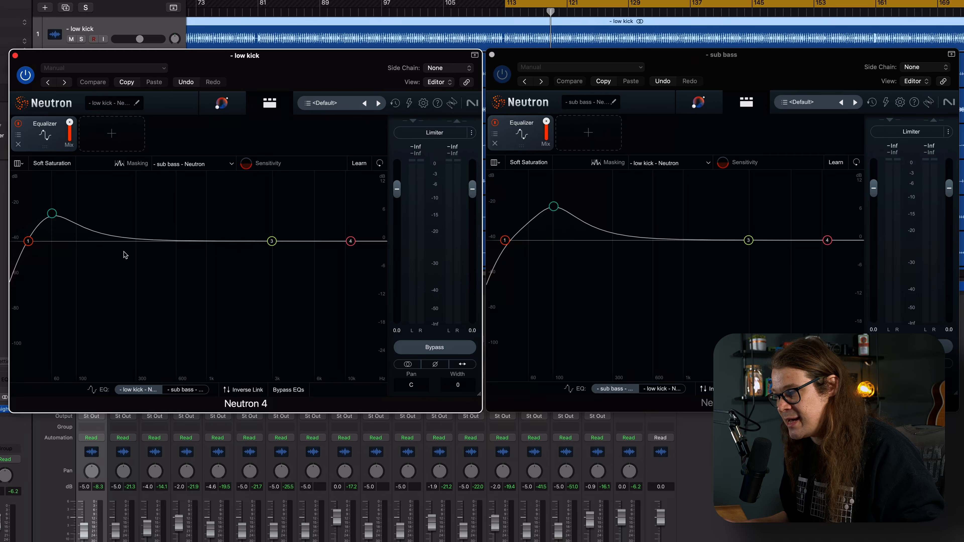
pyautogui.click(717, 70)
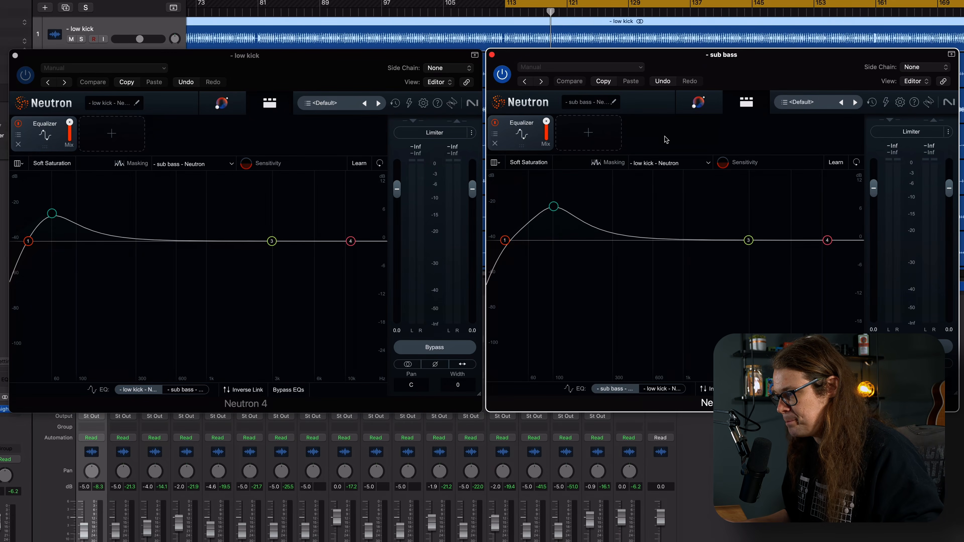
pyautogui.press('space')
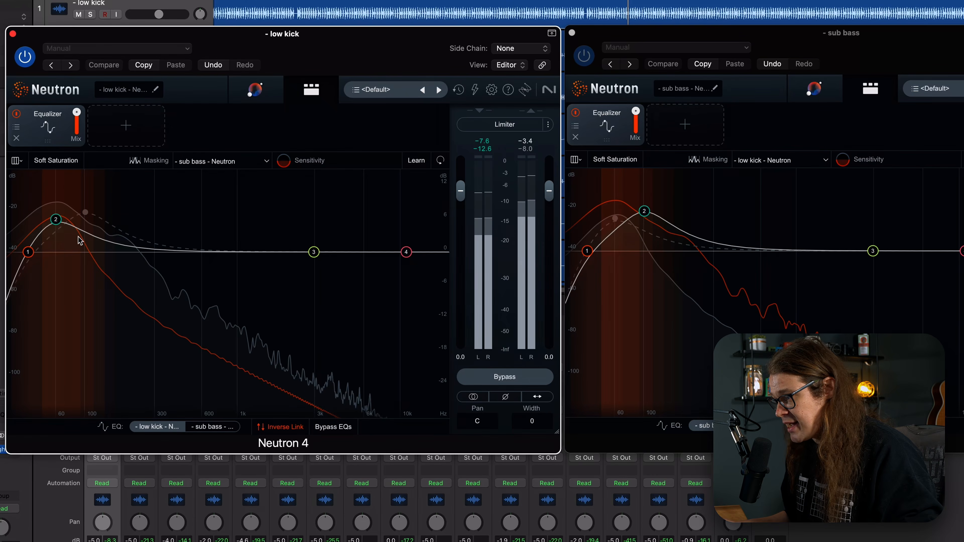
# Step: Use Inverse Link on each band 2 boost to create opposing cuts at 102 Hz on the low kick and 61 Hz on the sub bass
pyautogui.click(645, 214)
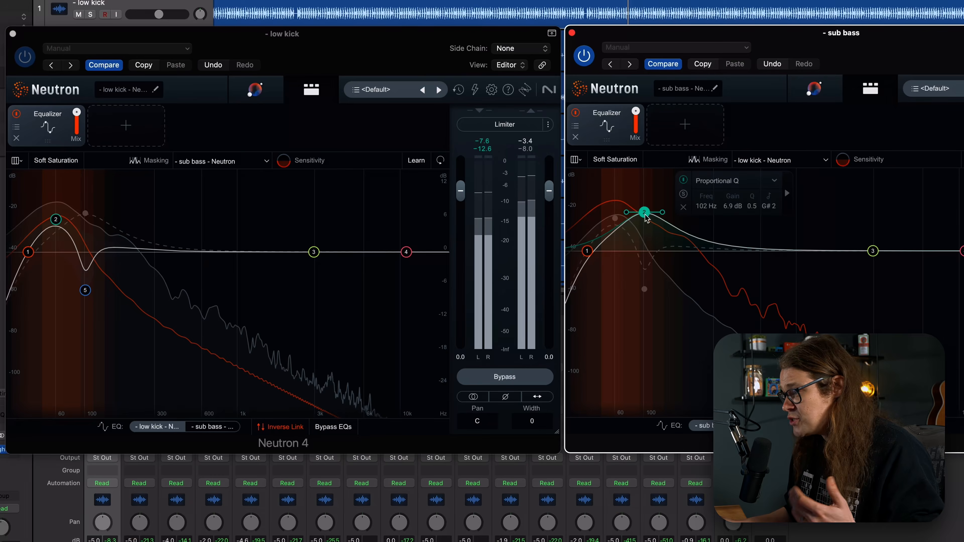
pyautogui.click(221, 44)
pyautogui.click(58, 220)
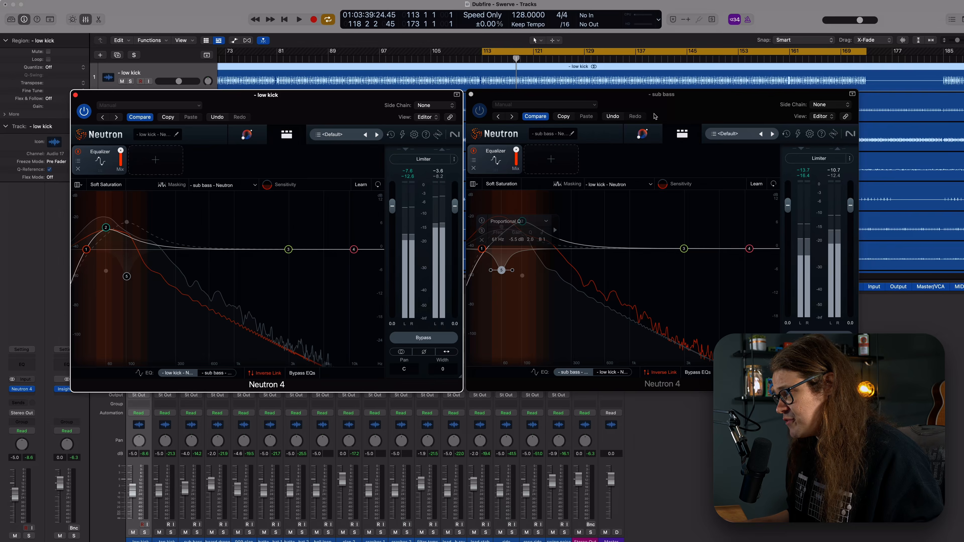
# Step: Set the sub bass equalizer's side chain input to the low kick track (Audio 17)
pyautogui.click(673, 101)
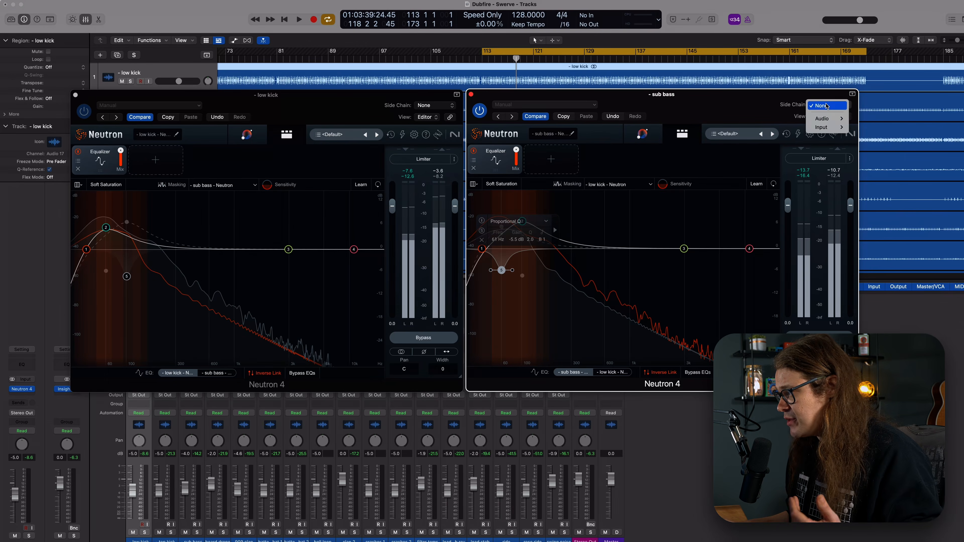
pyautogui.moveTo(830, 119)
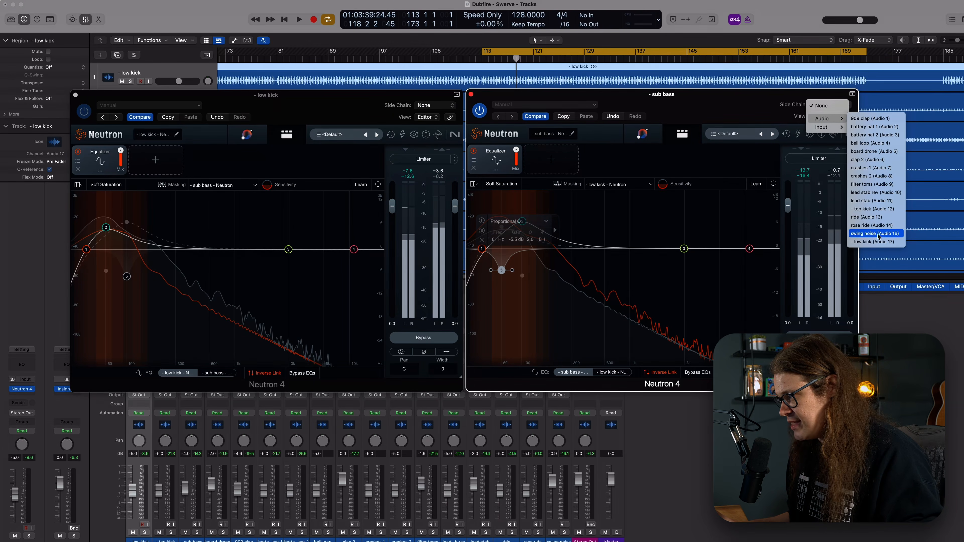
pyautogui.click(878, 243)
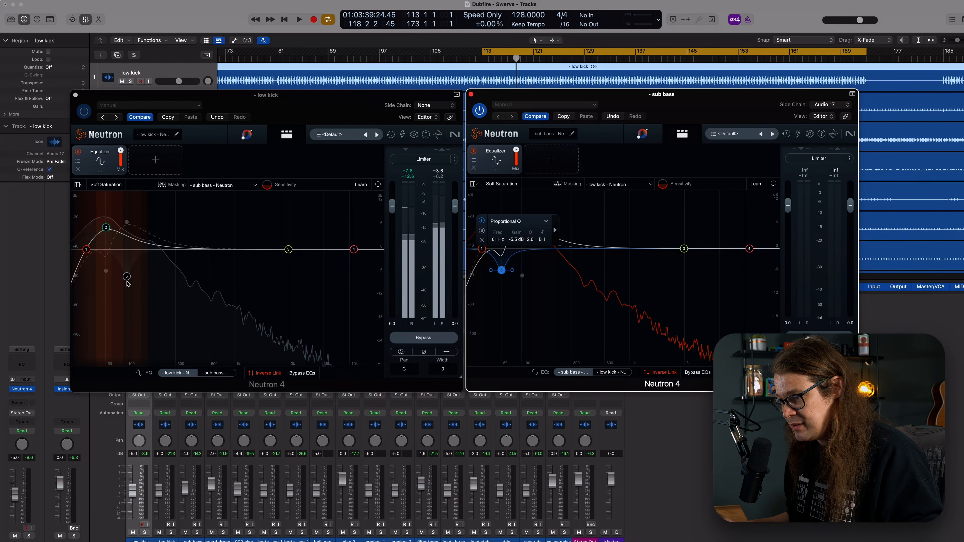
# Step: Enable the low kick's band 5 cut and expand the dynamic and sidechain settings of the sub bass's band 5
pyautogui.click(126, 276)
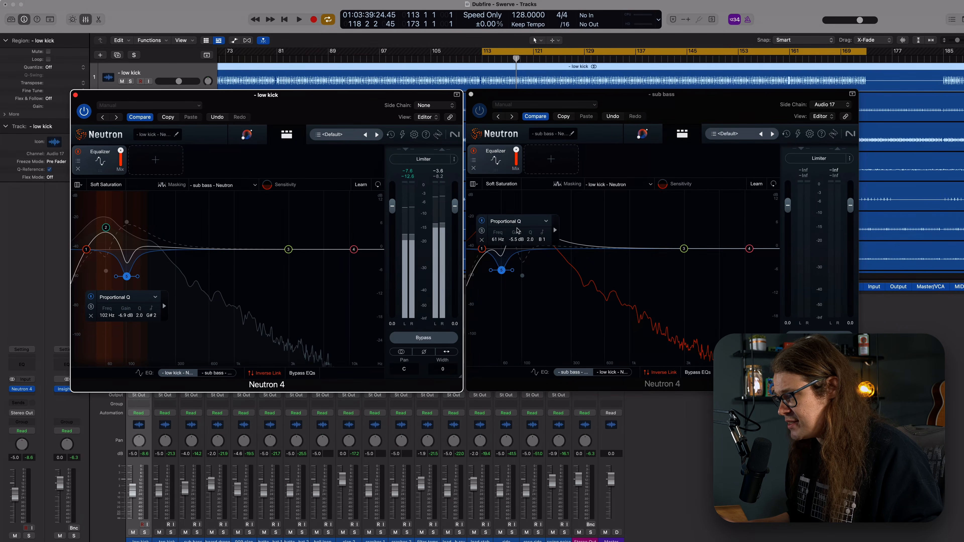
pyautogui.click(502, 270)
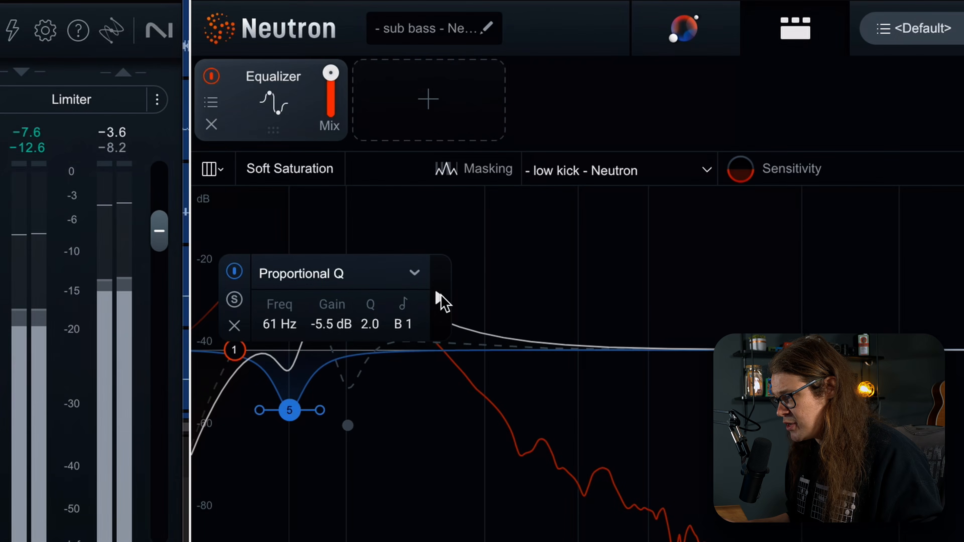
pyautogui.click(440, 297)
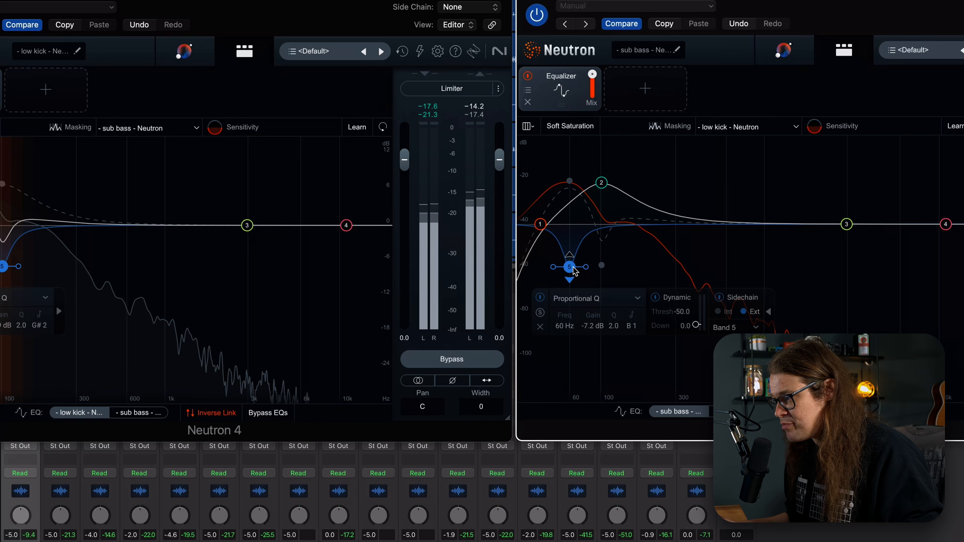
# Step: Adjust the sub bass's band 5 cut to -6.7 dB at 61 Hz and select the low kick's linked band 2 boost
pyautogui.moveTo(574, 272)
pyautogui.mouseDown()
pyautogui.moveTo(576, 282)
pyautogui.moveTo(576, 269)
pyautogui.mouseUp()
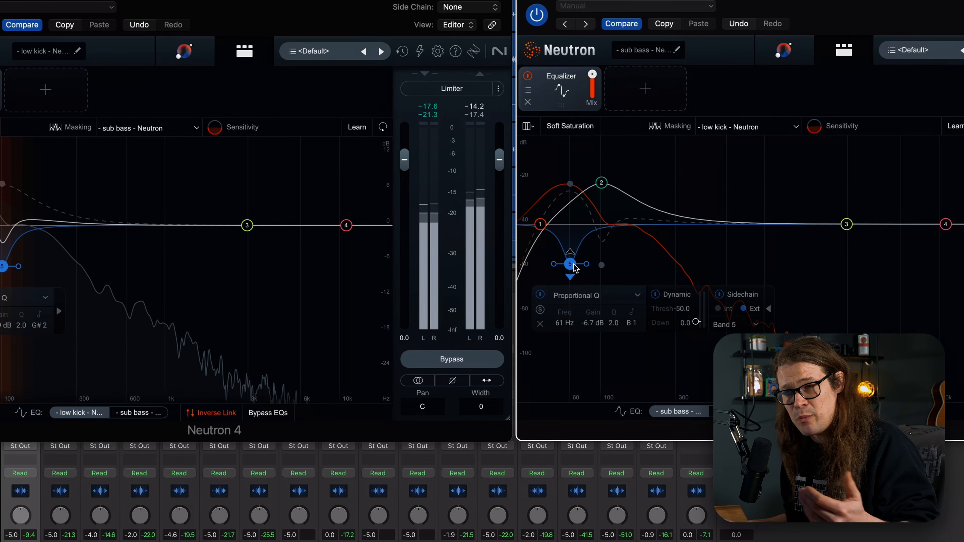
pyautogui.click(0, 185)
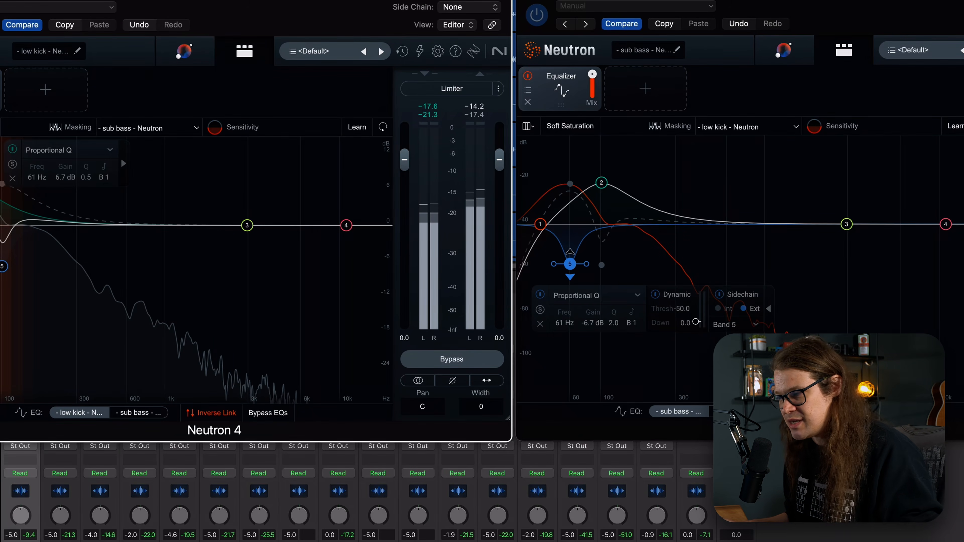
# Step: Lower the dynamic threshold of the sub bass's band 5 cut to about -54 dB while auditioning the mix
pyautogui.click(584, 264)
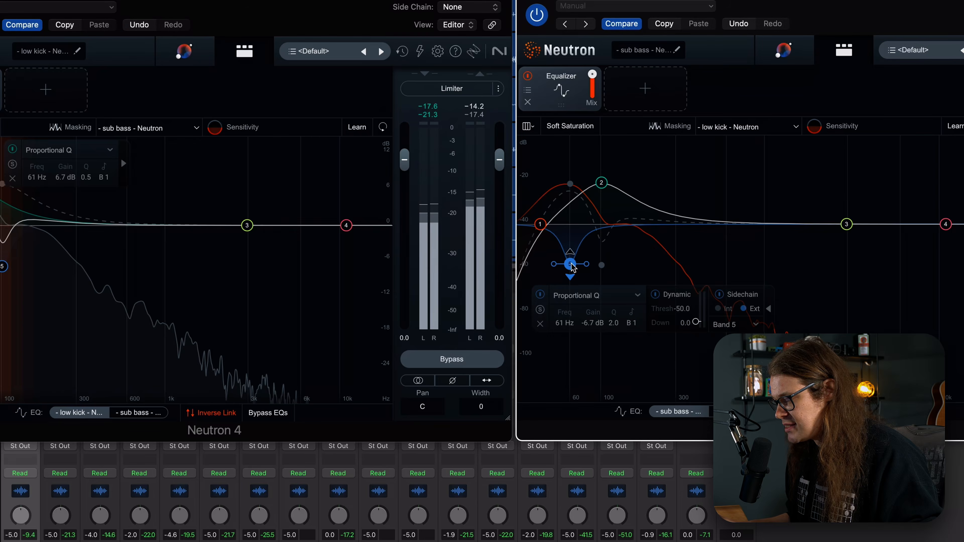
pyautogui.moveTo(696, 323); pyautogui.dragTo(695, 320)
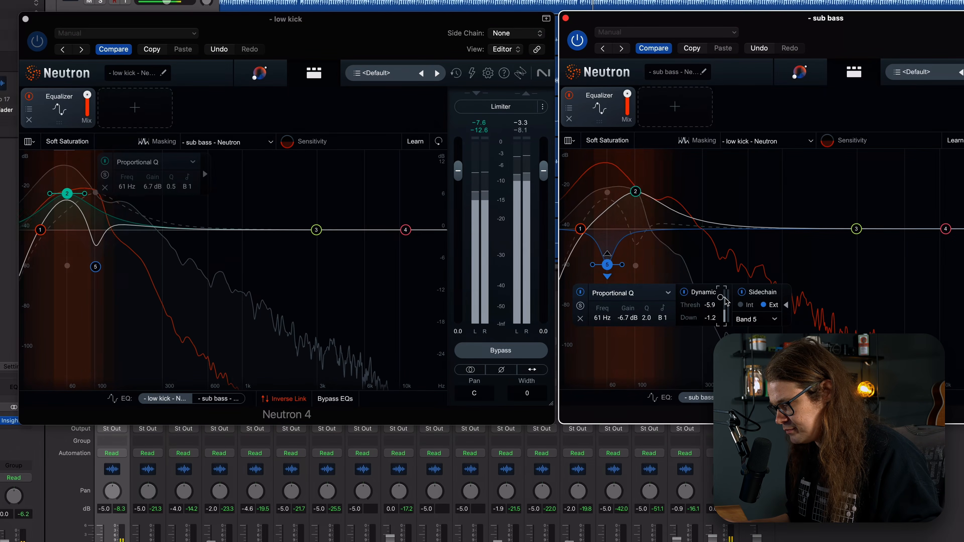
pyautogui.moveTo(720, 297); pyautogui.dragTo(720, 321)
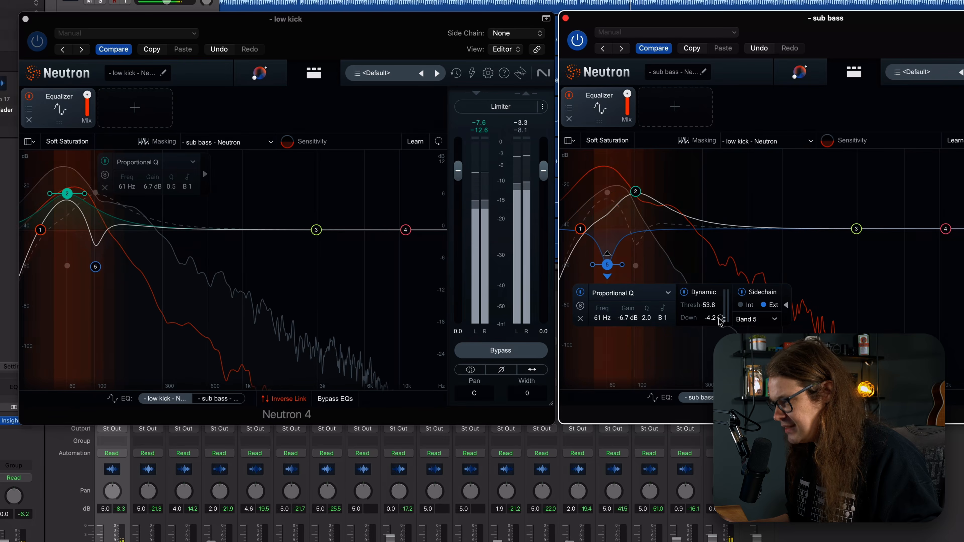
pyautogui.moveTo(720, 321); pyautogui.dragTo(722, 322)
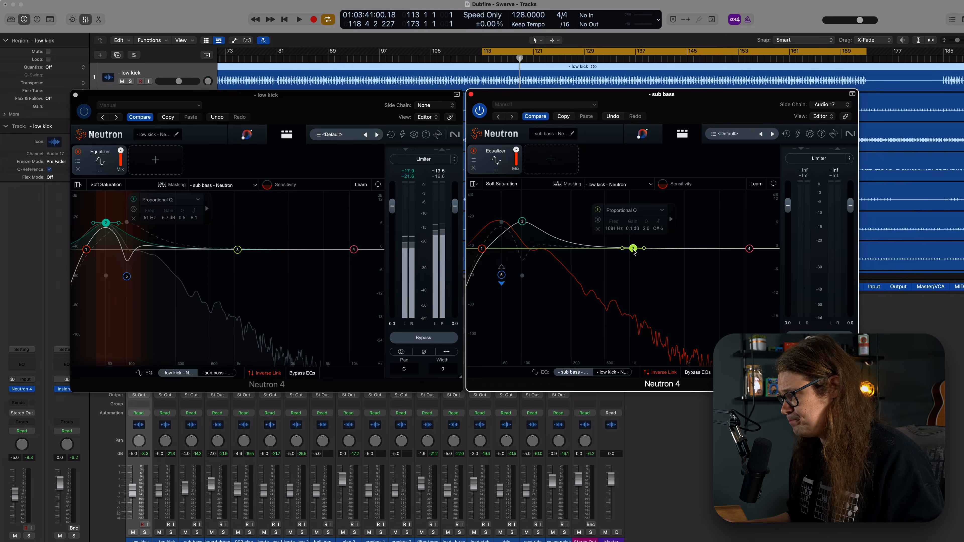
# Step: Play the mix and boost the sub bass equalizer's band 3 by 15 dB at 1658 Hz with a Q of 0.1
pyautogui.press('space')
pyautogui.moveTo(633, 250); pyautogui.dragTo(647, 211)
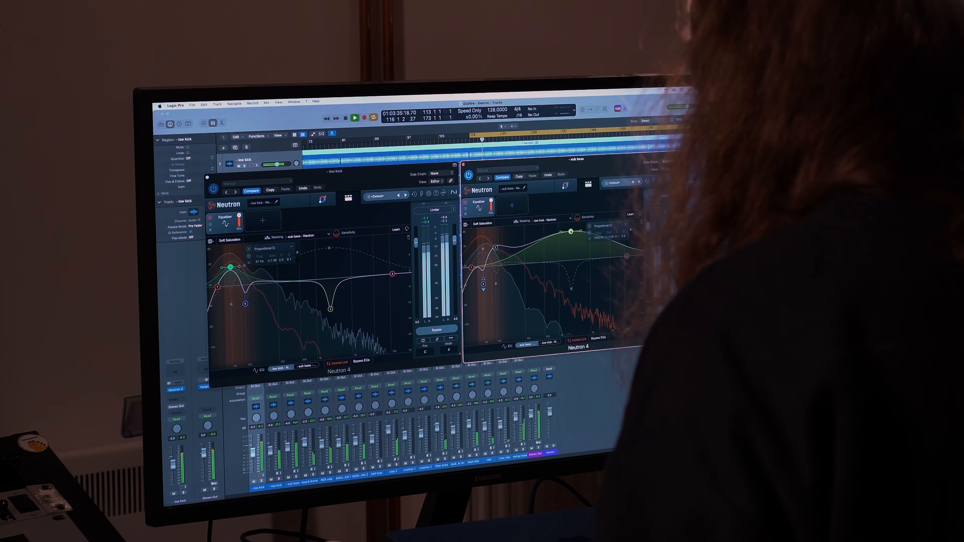
pyautogui.moveTo(571, 231); pyautogui.dragTo(573, 223)
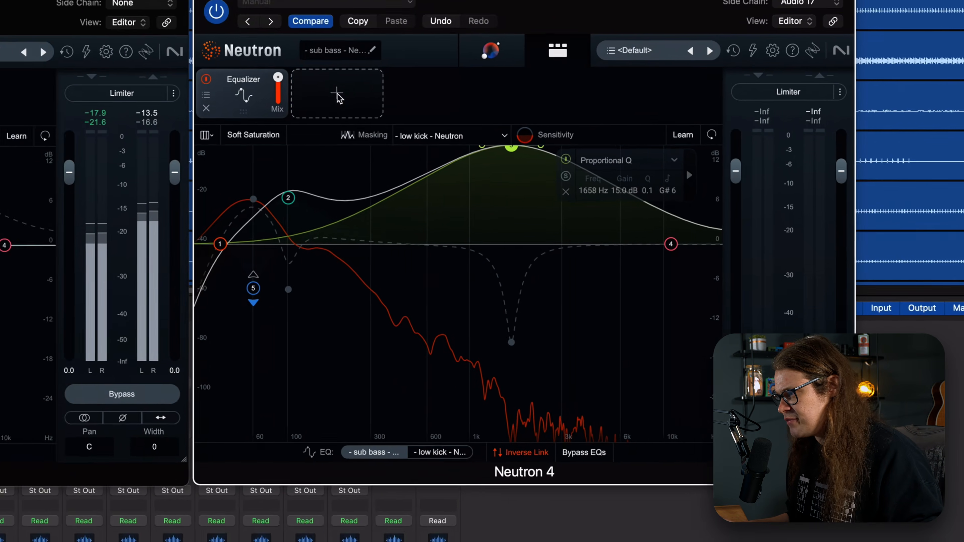
# Step: Add an Exciter after the sub bass's Equalizer and split it into two bands between 100 and 300 Hz
pyautogui.click(552, 161)
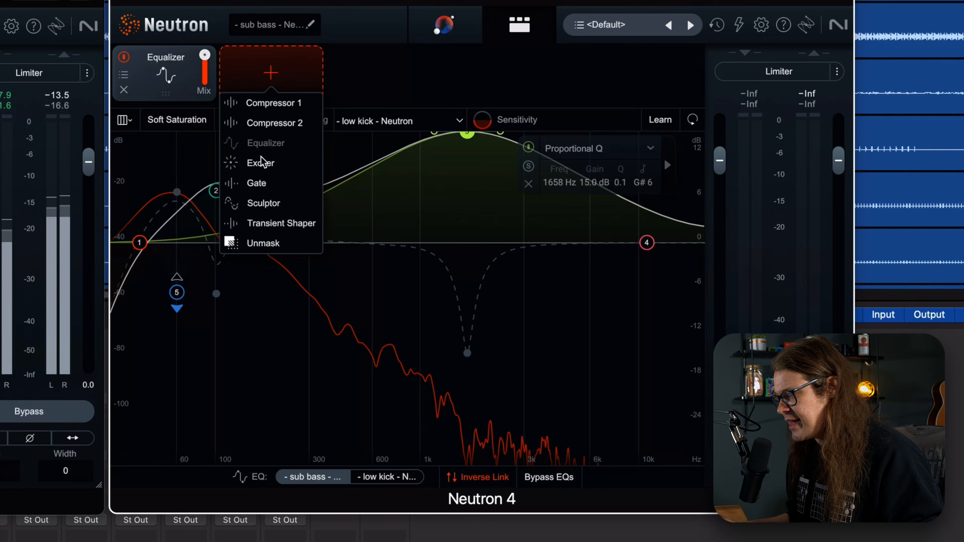
pyautogui.click(265, 164)
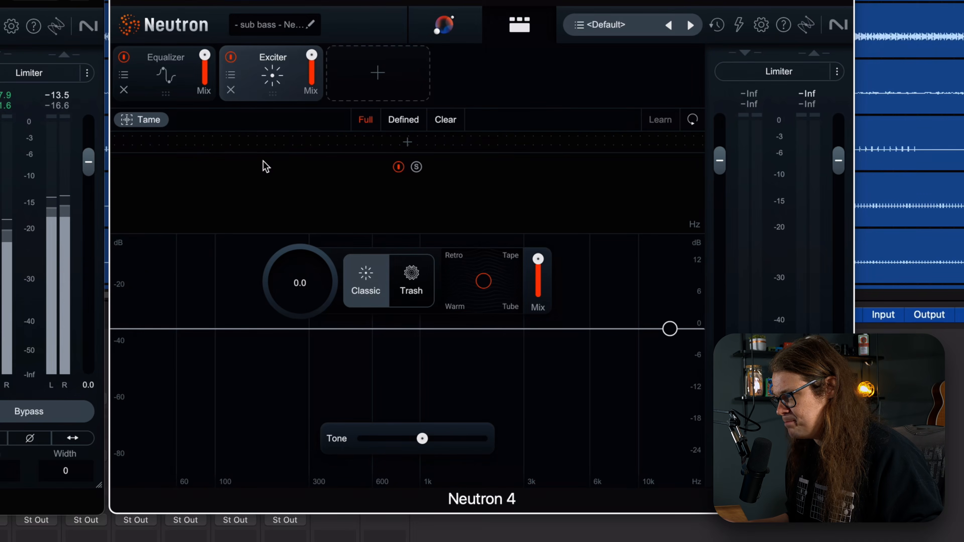
pyautogui.click(277, 142)
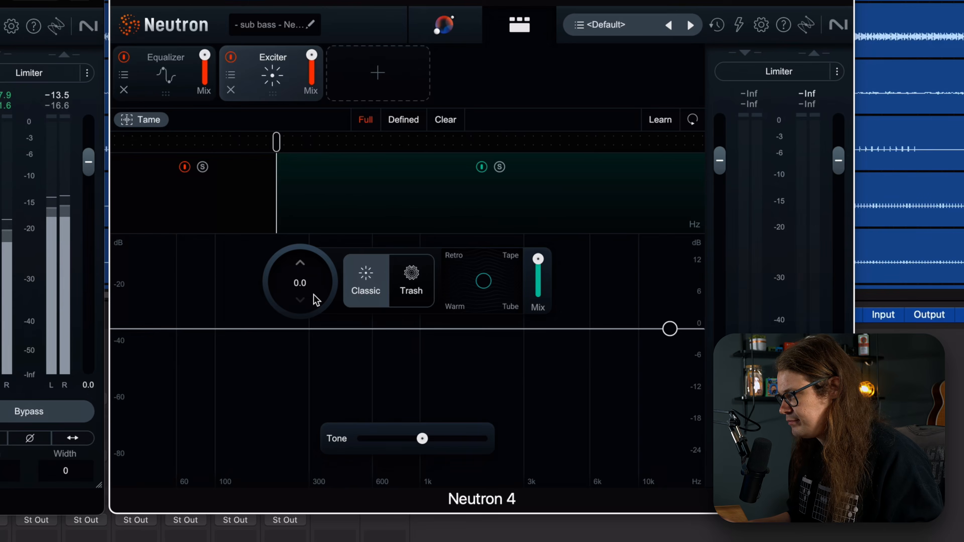
# Step: Set the Exciter's upper band drive to 14.8 with its character towards Tube, then compare the sound with the Exciter bypassed
pyautogui.moveTo(314, 287); pyautogui.dragTo(318, 117)
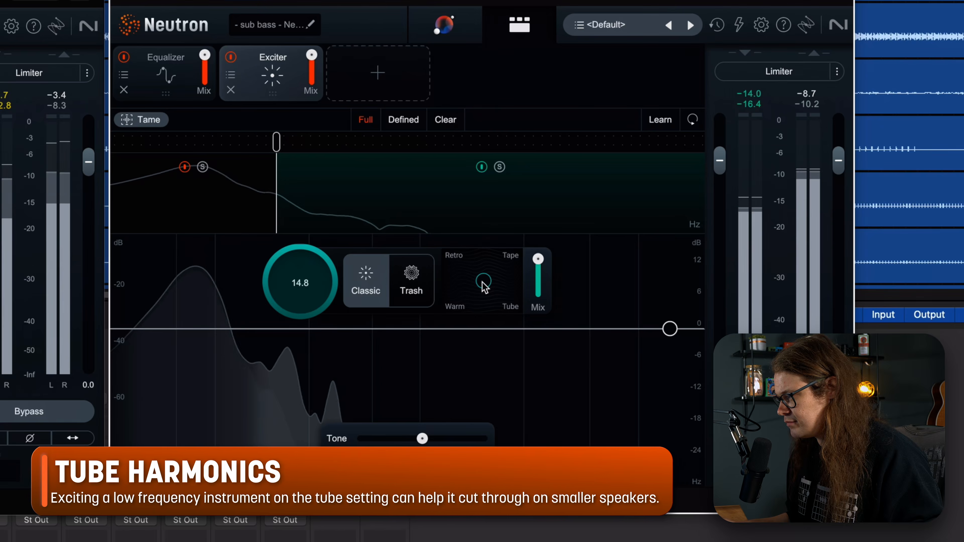
pyautogui.moveTo(485, 288); pyautogui.dragTo(501, 299)
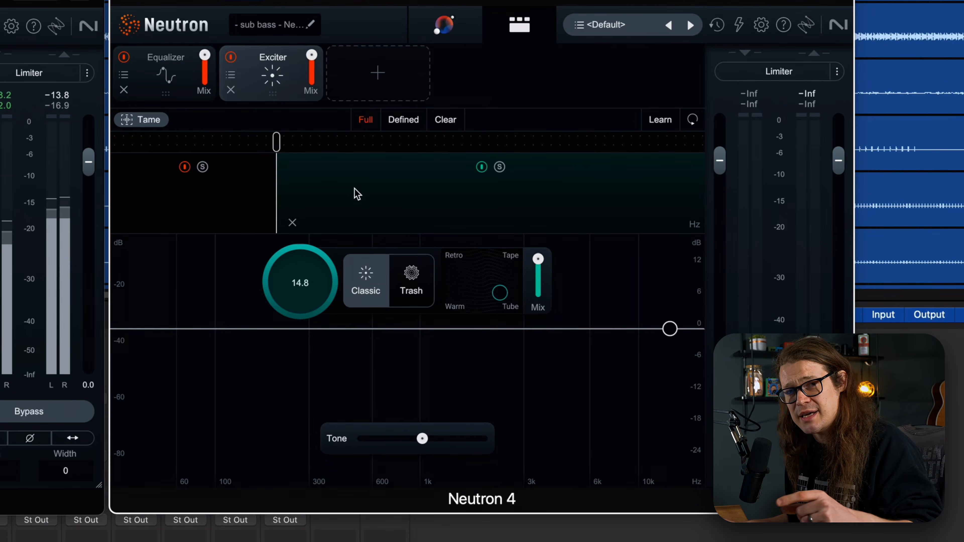
pyautogui.click(232, 58)
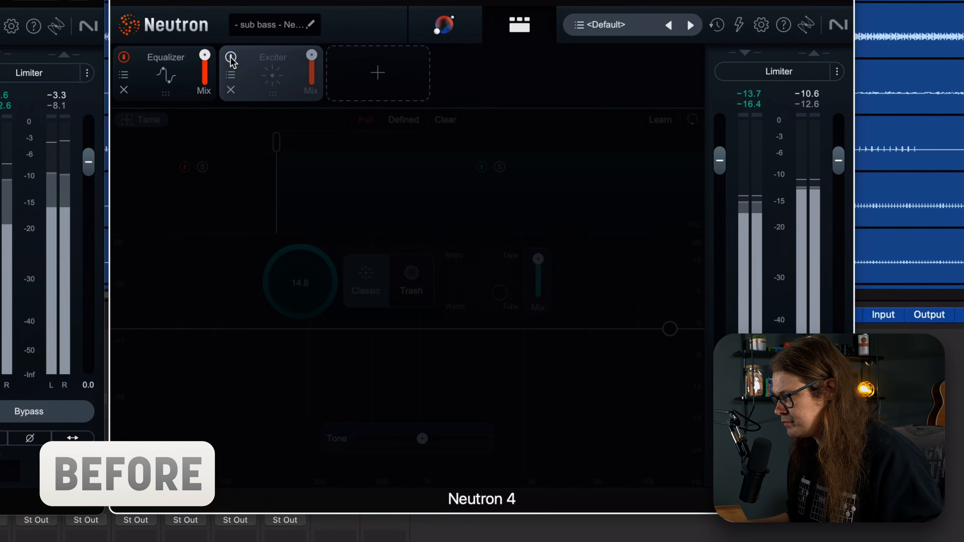
pyautogui.click(232, 59)
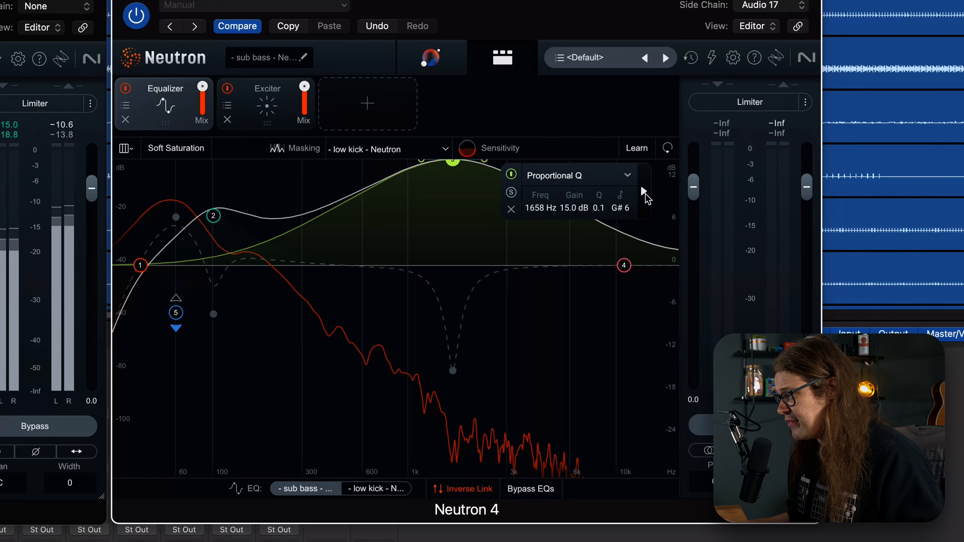
# Step: Make the sub bass's band 3 boost upward dynamic at 15 dB and 1632 Hz, with its threshold lowered to about -70 dB
pyautogui.click(644, 192)
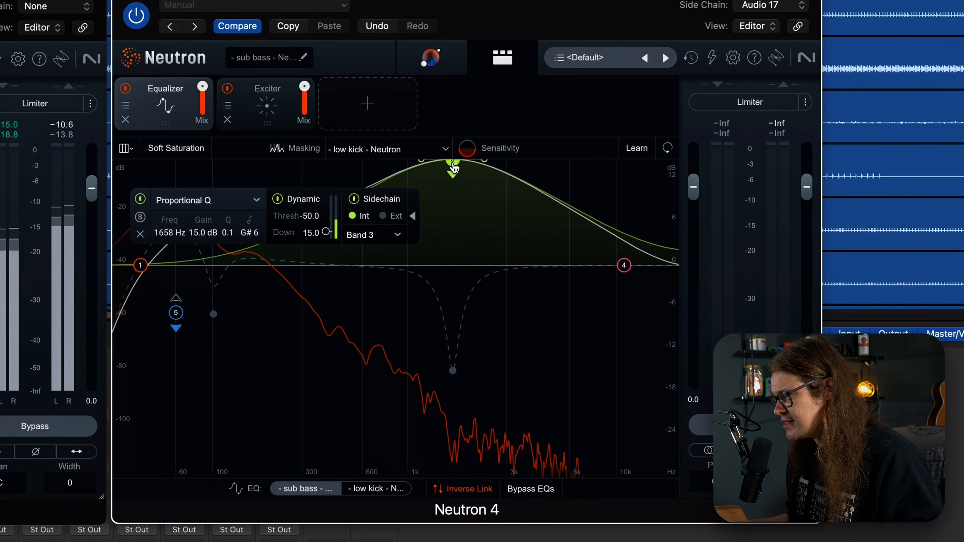
pyautogui.moveTo(205, 233); pyautogui.dragTo(205, 258)
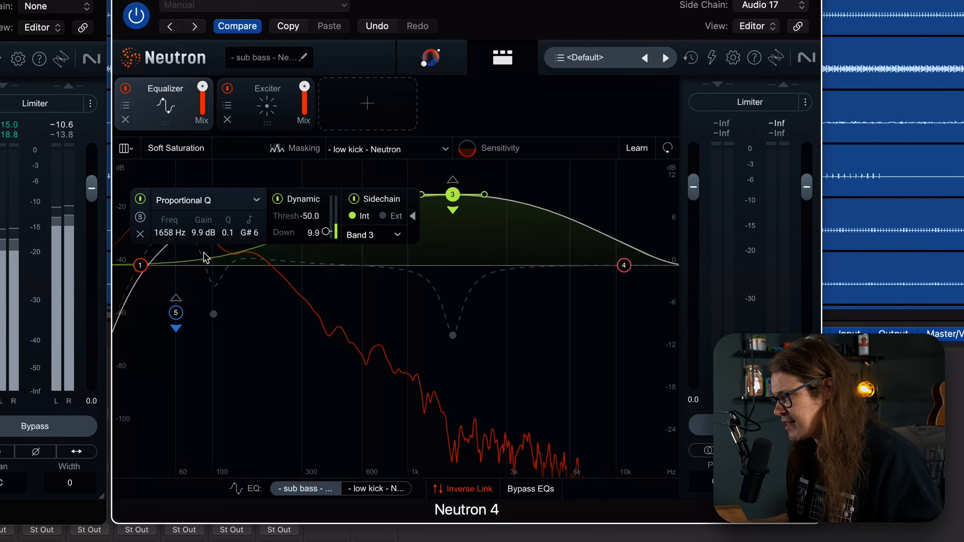
pyautogui.click(453, 181)
pyautogui.moveTo(454, 197); pyautogui.dragTo(455, 160)
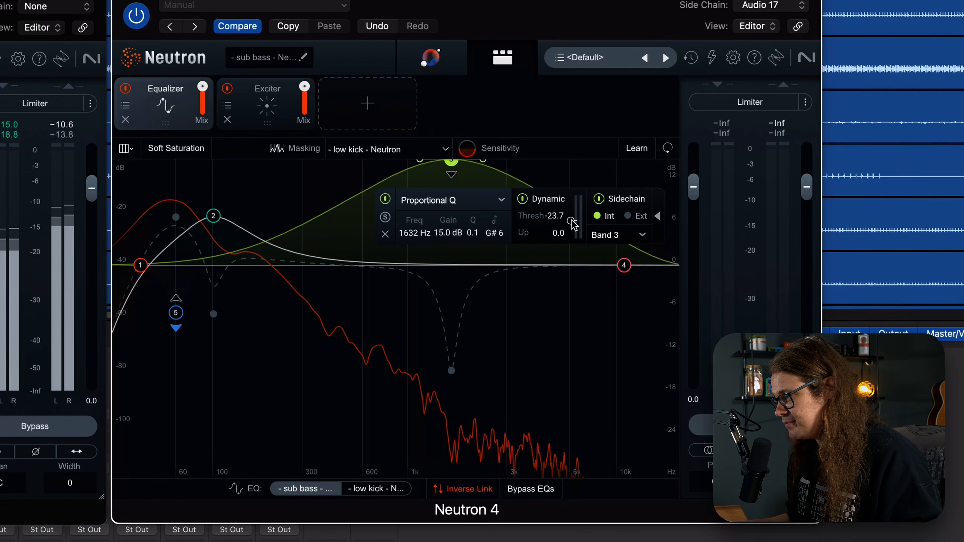
pyautogui.moveTo(572, 225); pyautogui.dragTo(573, 241)
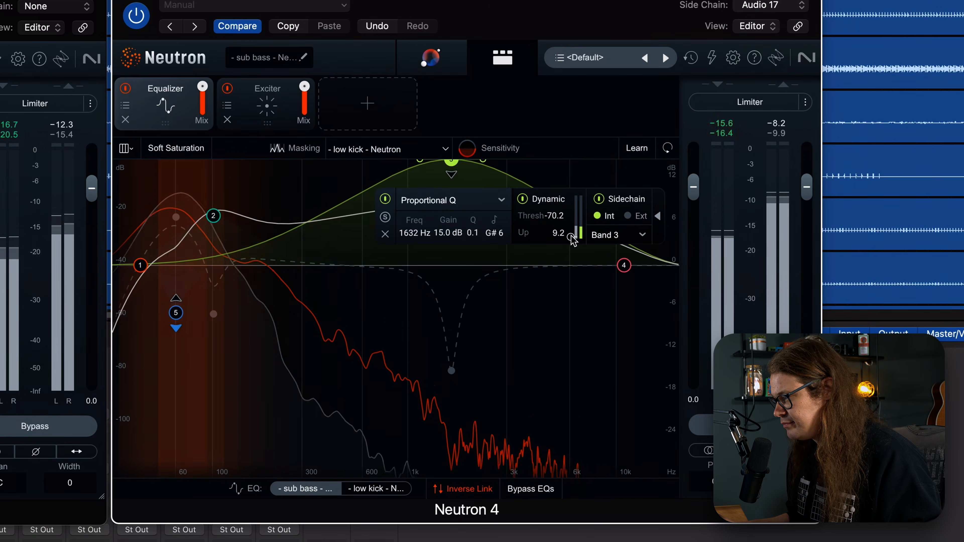